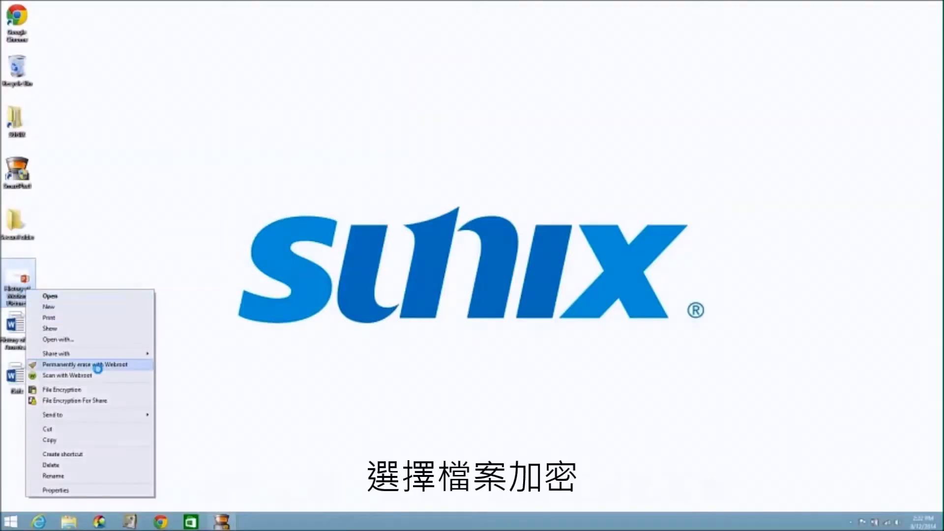
- Encrypt the desktop PowerPoint file with File Encryption from its context menu
click(107, 389)
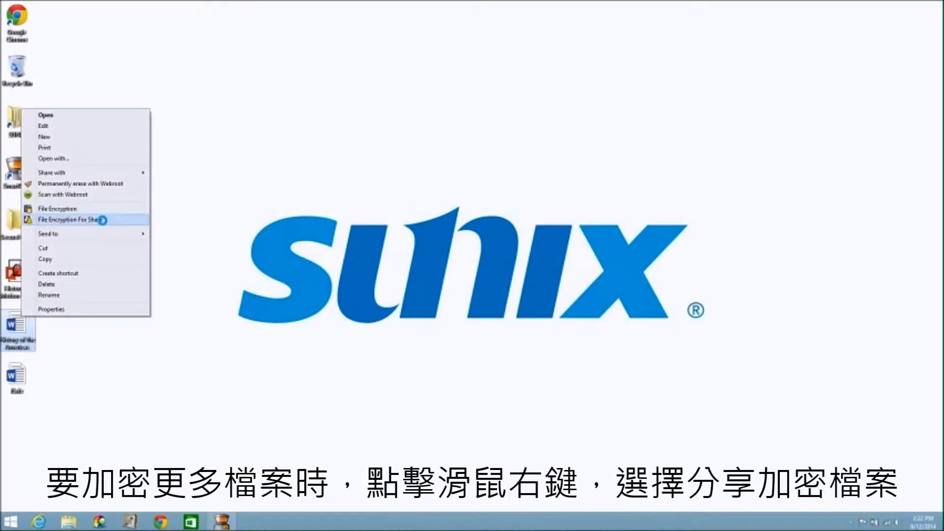
- Encrypt the History of the Americas Word file for sharing, protected by a password
click(102, 221)
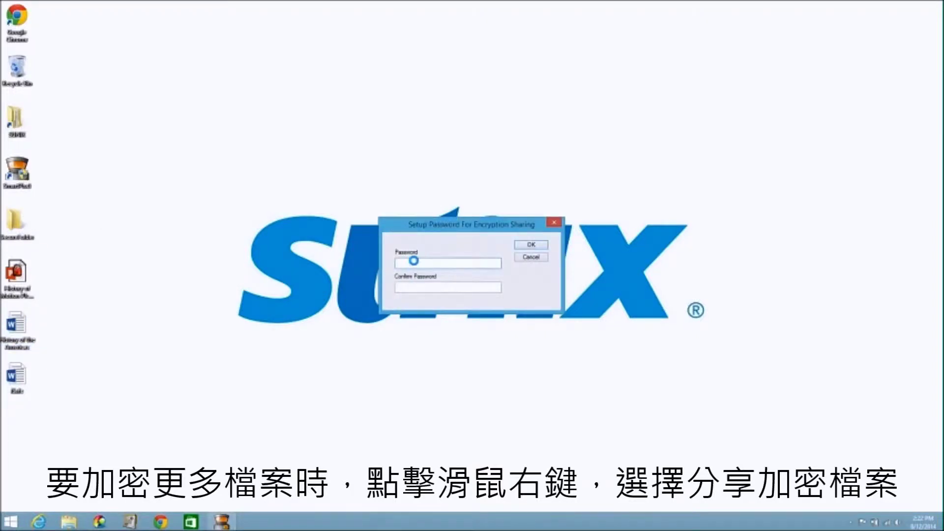
text(******)
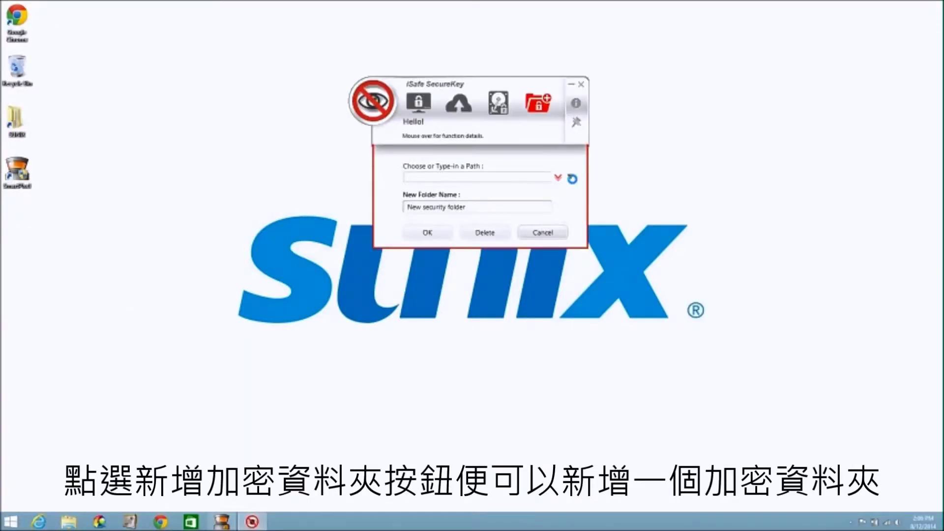
- Set the new secure folder's location to the Desktop and its name to SecureFolder
click(559, 177)
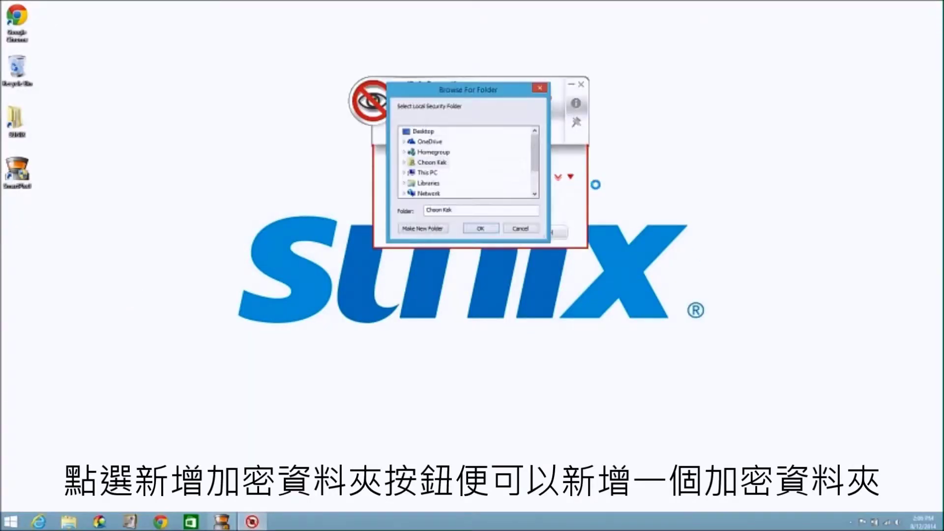
click(423, 132)
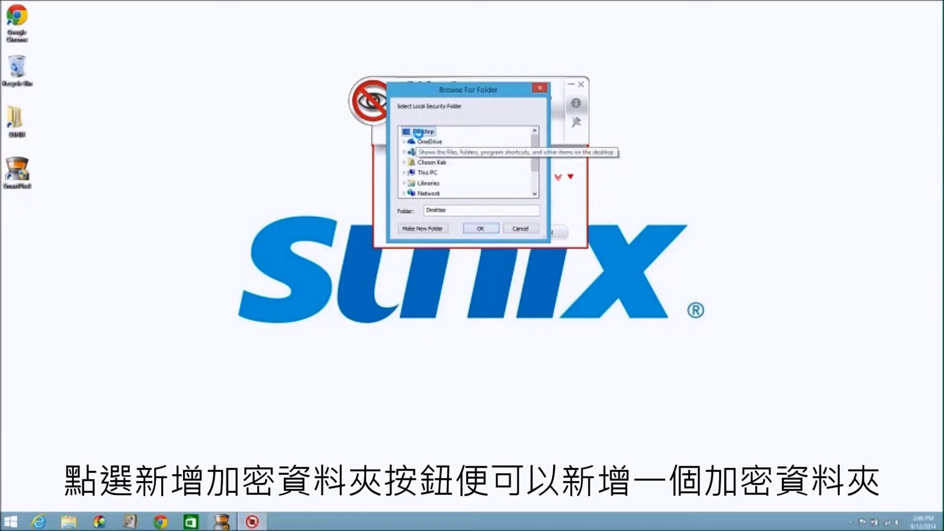
click(476, 228)
text(SecureFolder)
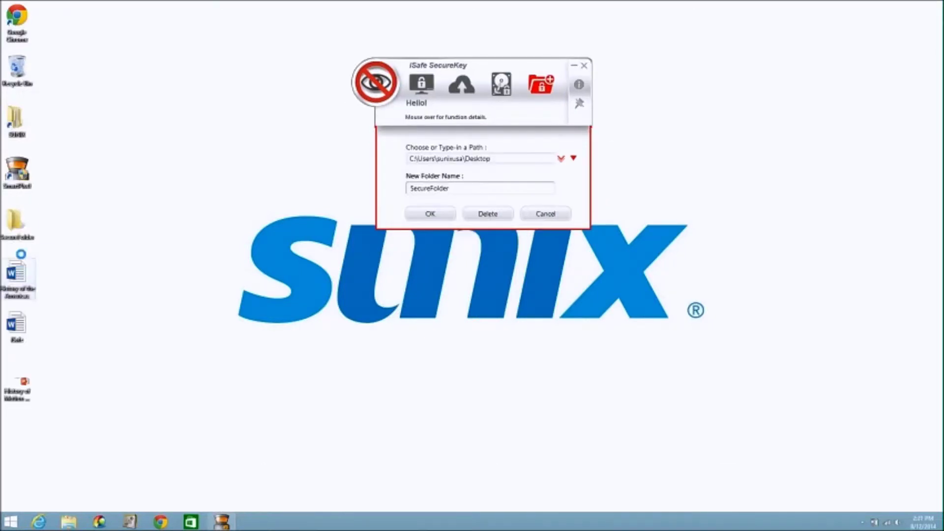
- Move History of the Americas, the Word and PowerPoint files into SecureFolder, then open iSafe.docx
drag(18, 274, 19, 222)
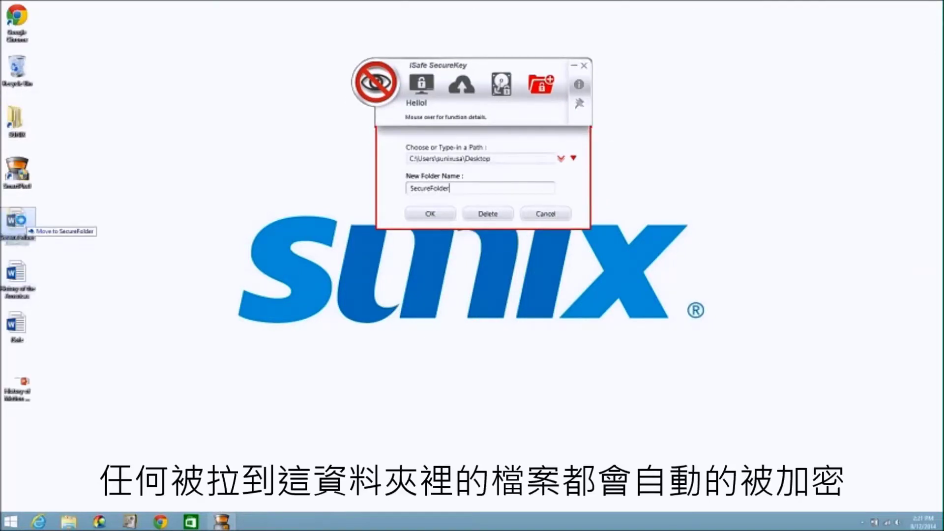
drag(18, 325, 18, 222)
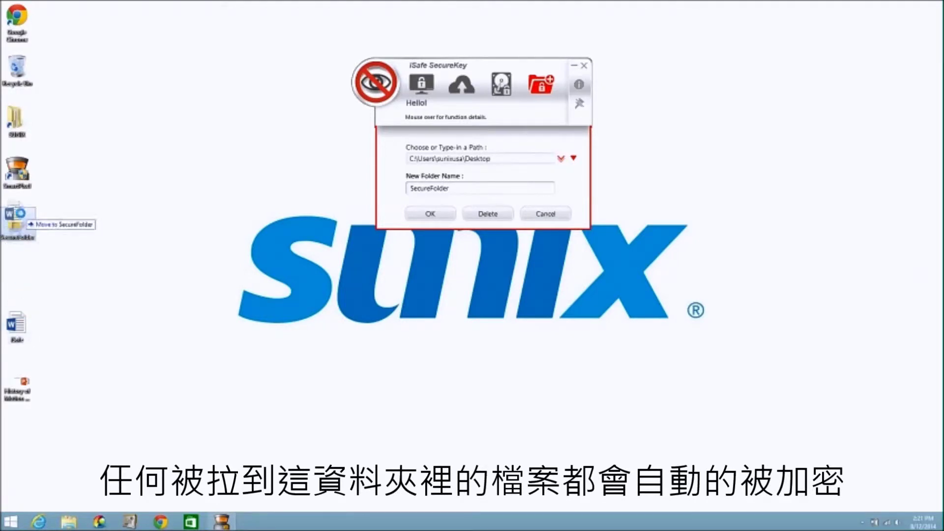
mouse_move(18, 386)
mouse_down()
mouse_move(26, 255)
mouse_move(18, 221)
mouse_up()
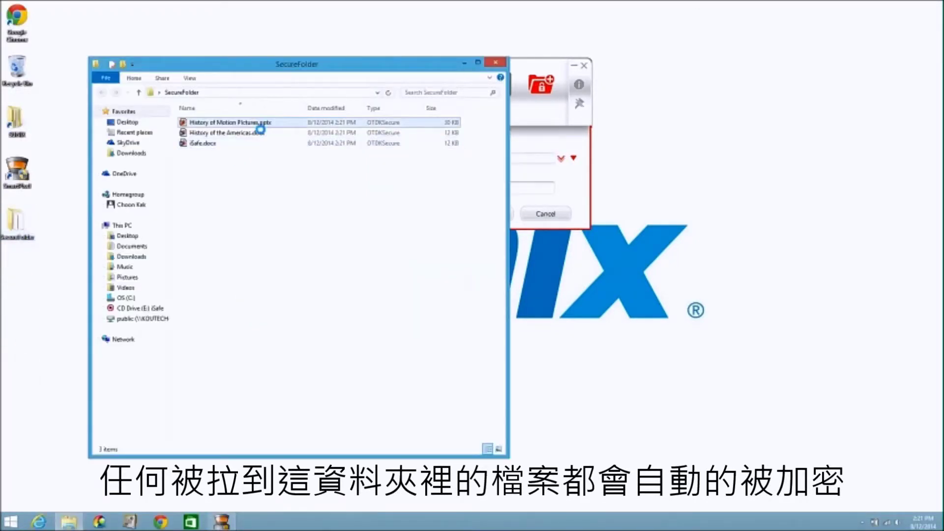
double_click(202, 143)
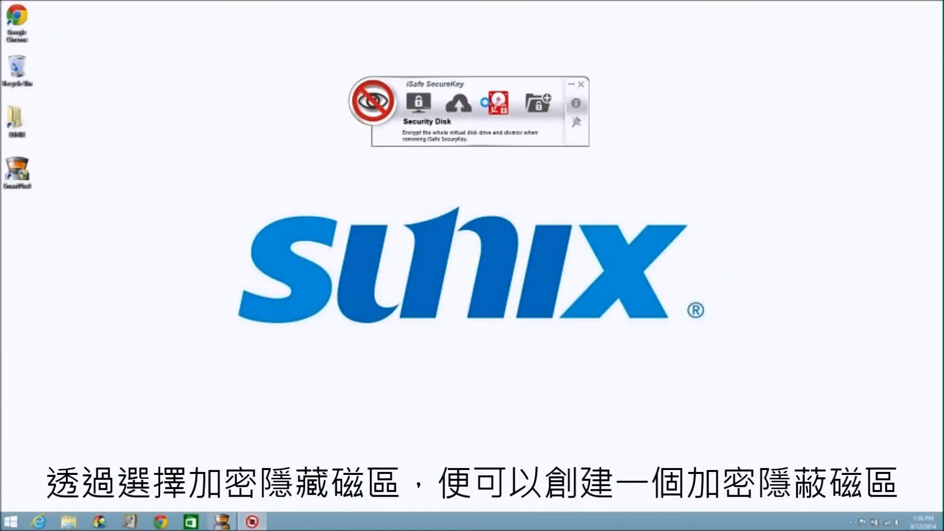
- Set a 10000 MB security disk on drive C: and rename it SecurDisk
click(495, 103)
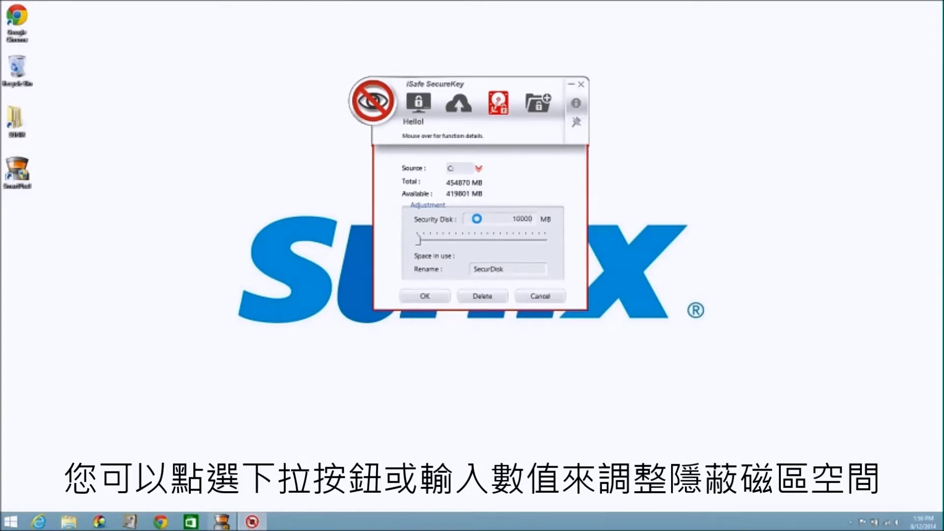
double_click(503, 266)
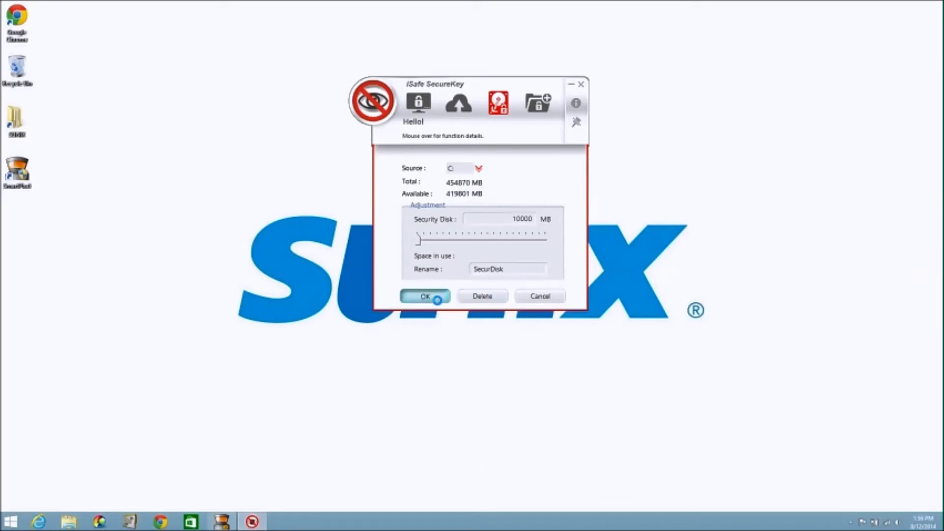
- Confirm the Security Disk settings to start building the 10000 MB disk
click(435, 297)
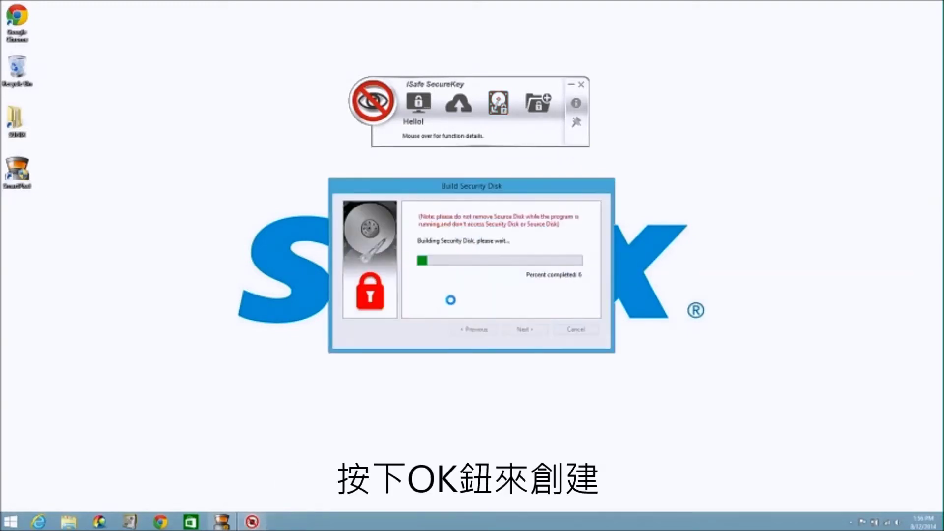